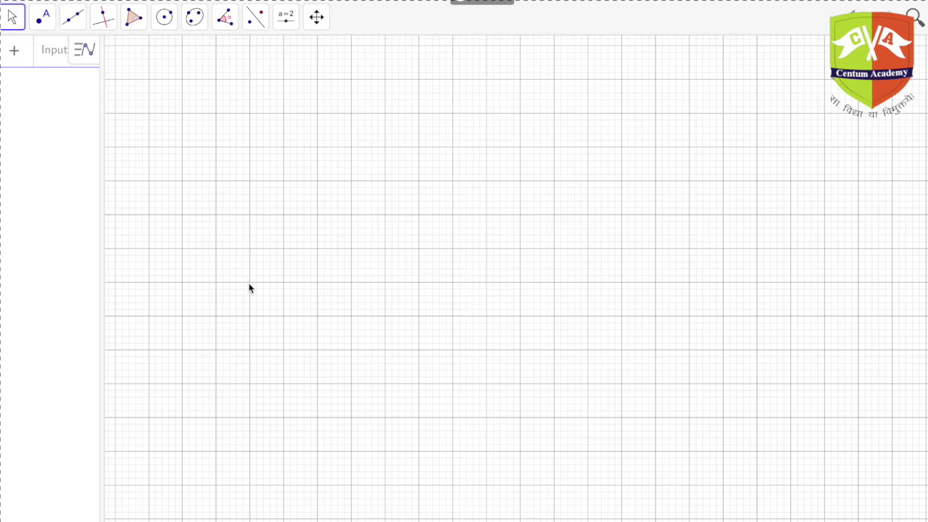
- Draw polygon ABC closed at A: area 25, sides 8.6, 10 and 5.83
{"action": "left_click", "coordinate": [134, 16]}
{"action": "left_click", "coordinate": [145, 56]}
{"action": "left_click", "coordinate": [250, 281]}
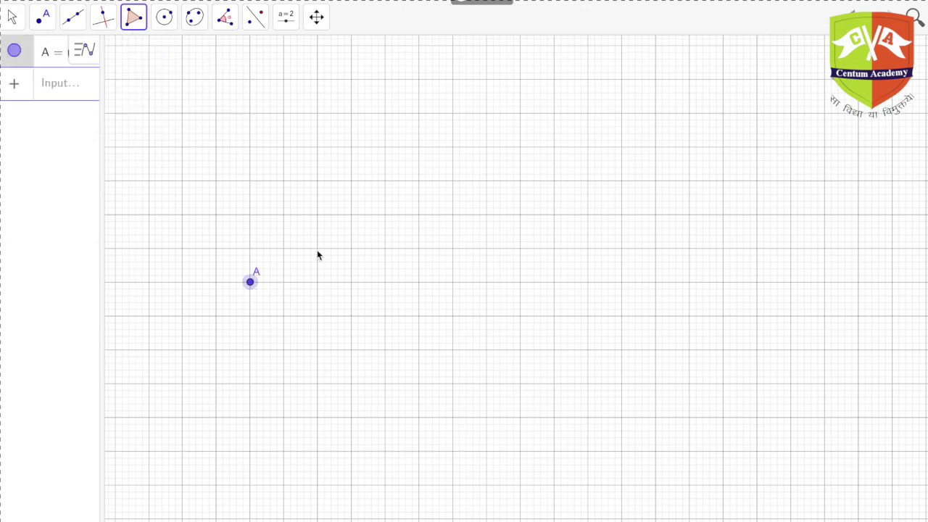
{"action": "left_click", "coordinate": [352, 113]}
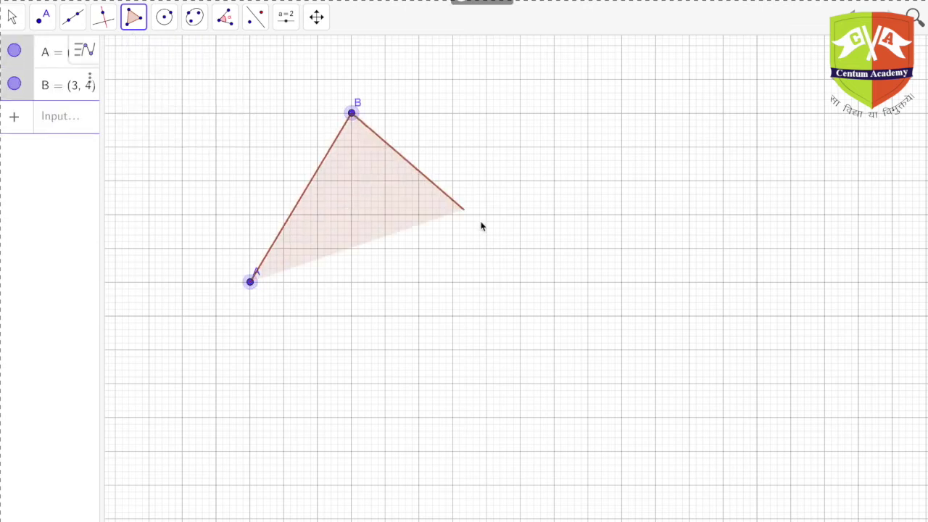
{"action": "left_click", "coordinate": [588, 282]}
{"action": "left_click", "coordinate": [250, 282]}
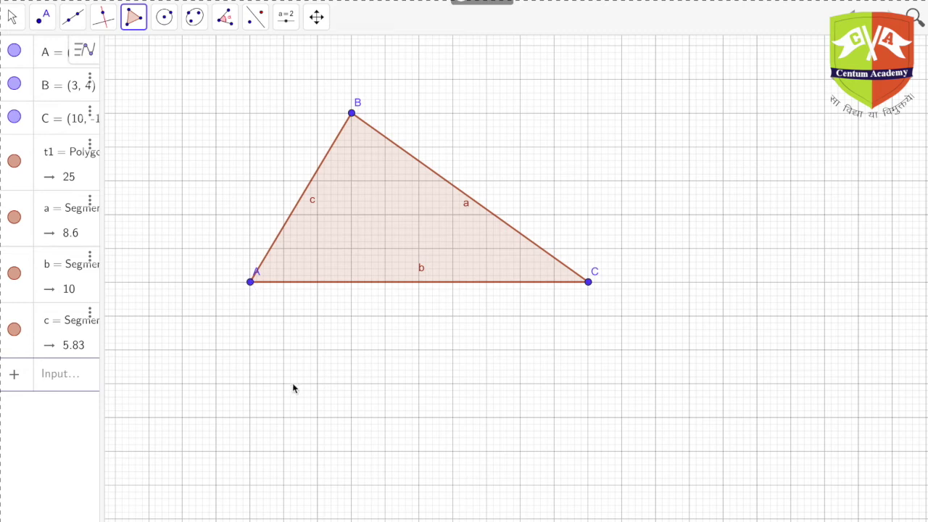
- Place midpoints D, E and F on sides a, b and c, undoing one misplaced midpoint
{"action": "left_click", "coordinate": [79, 26]}
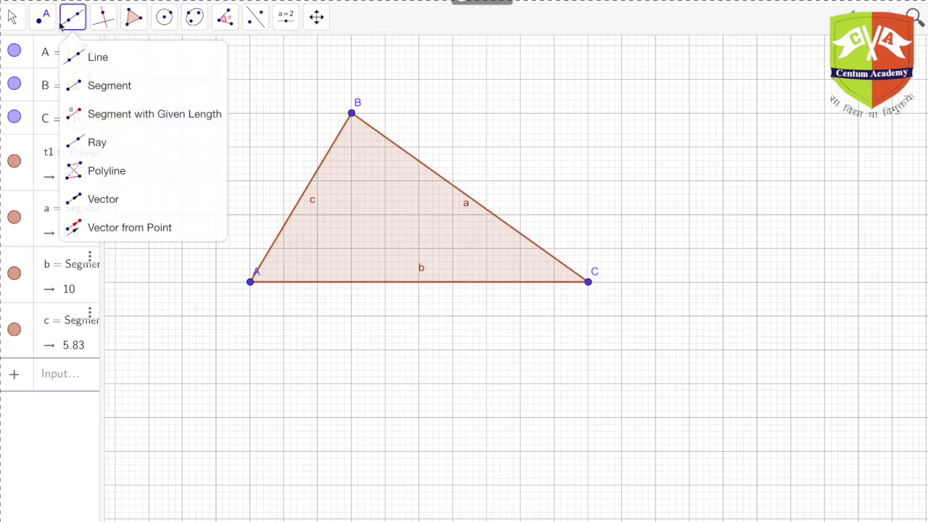
{"action": "left_click", "coordinate": [43, 17]}
{"action": "left_click", "coordinate": [65, 179]}
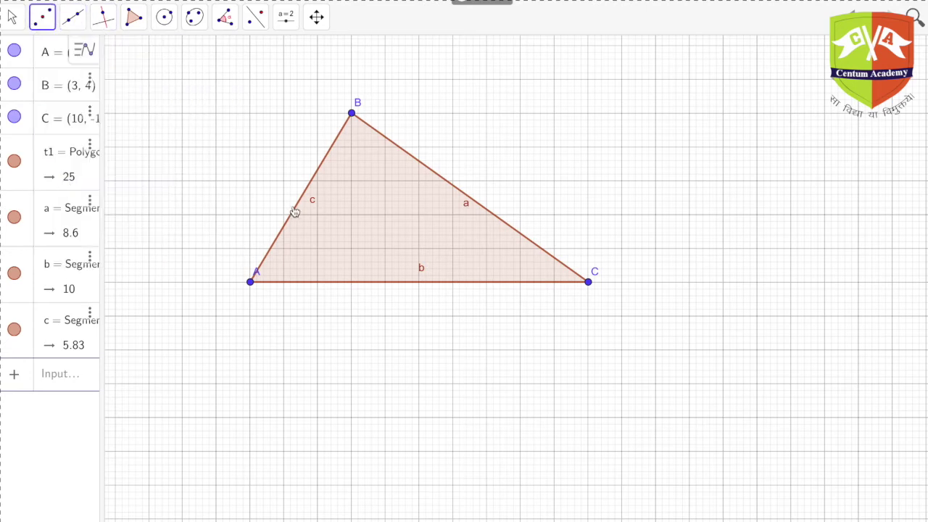
{"action": "left_click", "coordinate": [299, 203]}
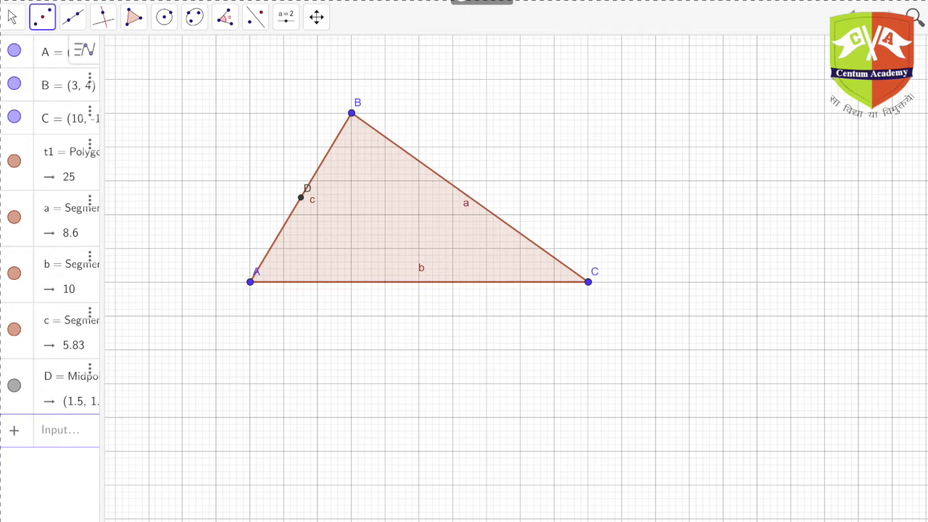
{"action": "key", "text": "ctrl+z"}
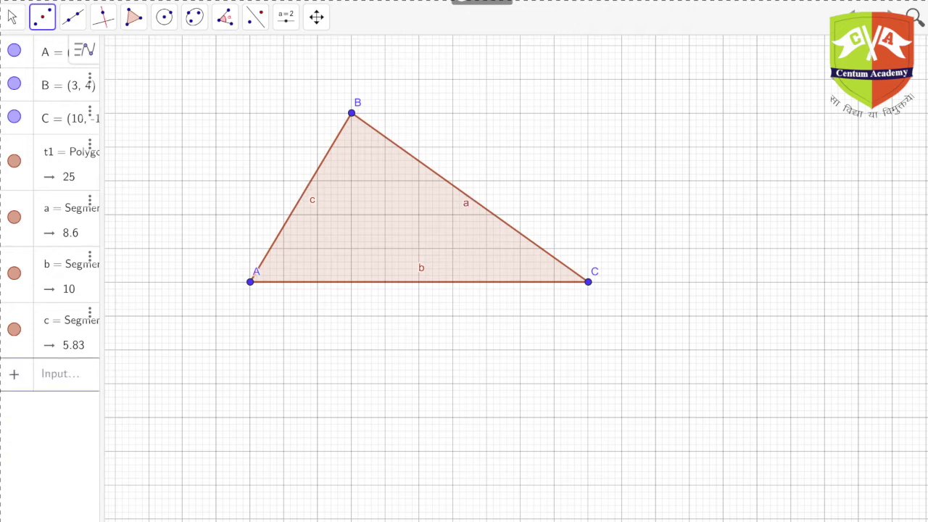
{"action": "left_click", "coordinate": [473, 204]}
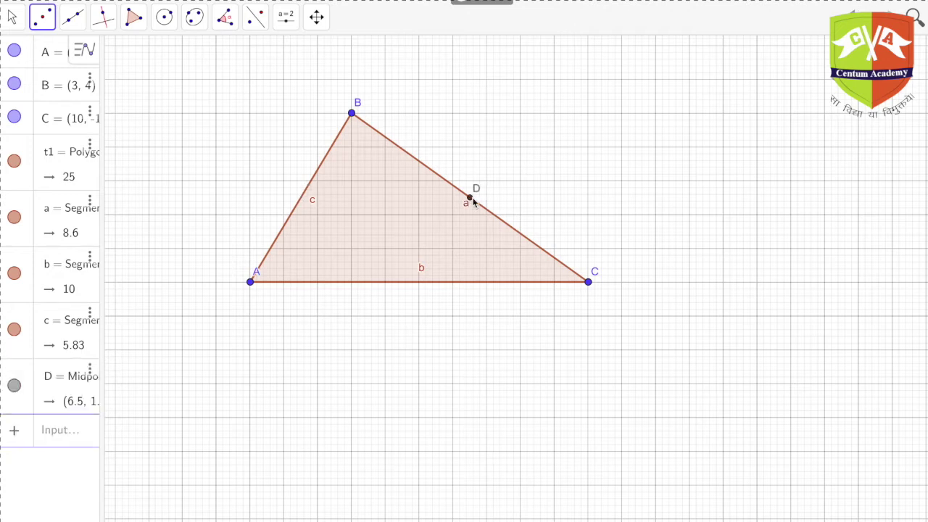
{"action": "left_click", "coordinate": [390, 288]}
{"action": "left_click", "coordinate": [310, 189]}
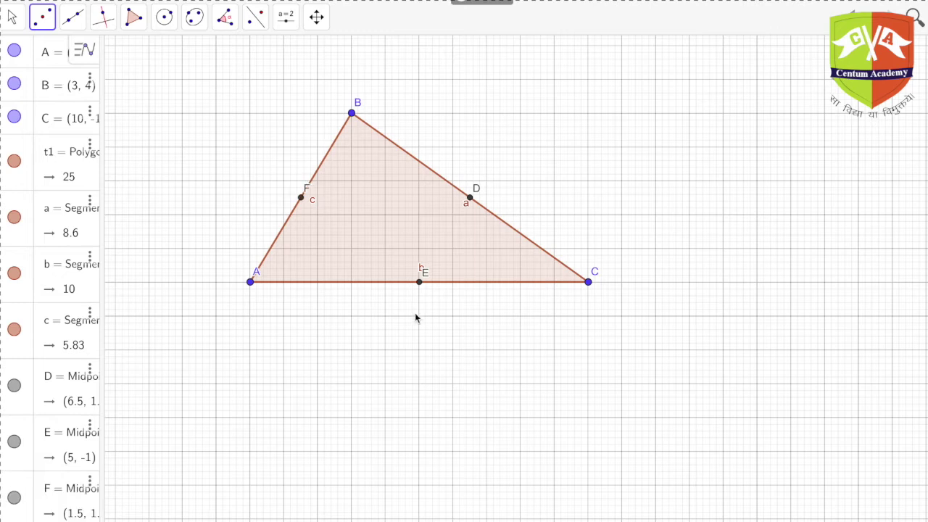
- Nudge label F aside and move label c down below side c
{"action": "left_click", "coordinate": [16, 20]}
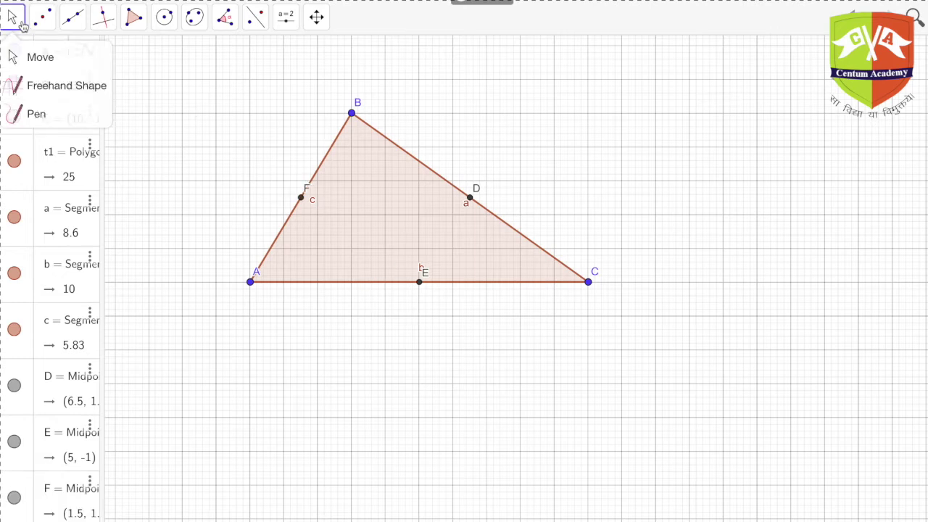
{"action": "left_click", "coordinate": [34, 48]}
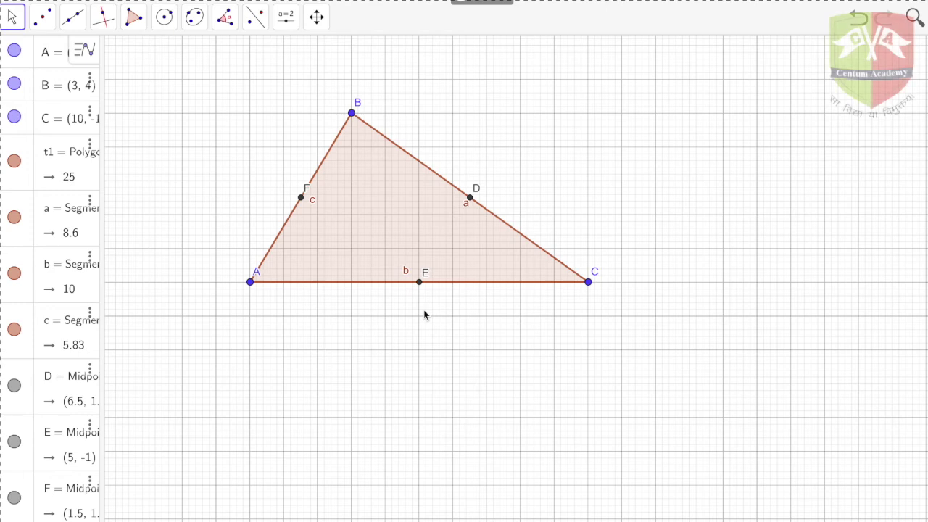
{"action": "mouse_move", "coordinate": [306, 189]}
{"action": "left_mouse_down"}
{"action": "mouse_move", "coordinate": [297, 192]}
{"action": "mouse_move", "coordinate": [307, 211]}
{"action": "mouse_move", "coordinate": [313, 200]}
{"action": "left_mouse_up"}
{"action": "left_click", "coordinate": [313, 200]}
{"action": "left_click", "coordinate": [357, 216]}
{"action": "left_click", "coordinate": [314, 203]}
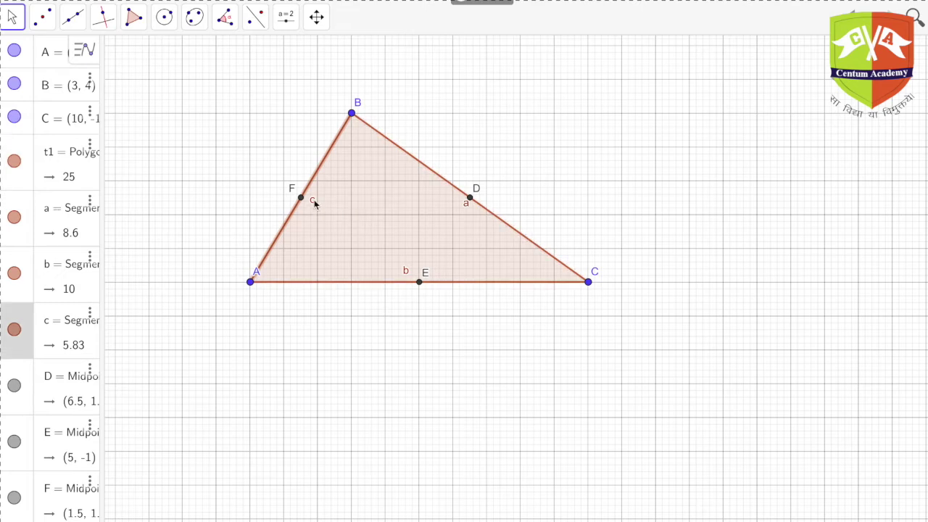
{"action": "left_click", "coordinate": [474, 117]}
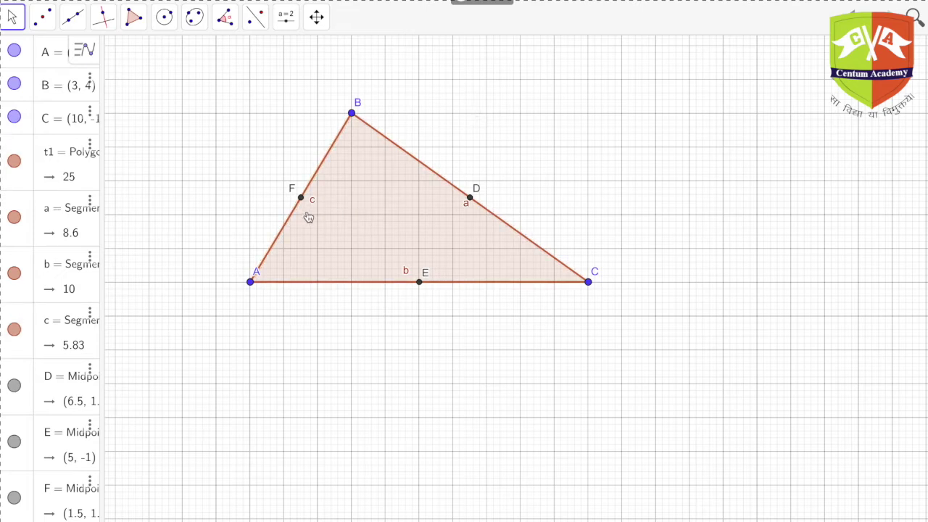
{"action": "left_click_drag", "start_coordinate": [313, 205], "coordinate": [302, 215]}
- Draw segments DE (f), EF (g) and FD (h) joining the three midpoints
{"action": "left_click", "coordinate": [78, 26]}
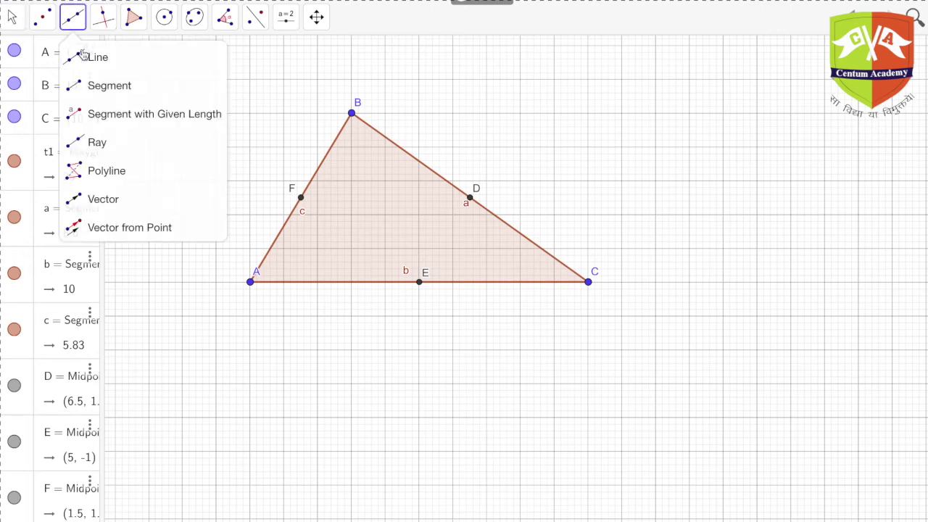
{"action": "left_click", "coordinate": [101, 85]}
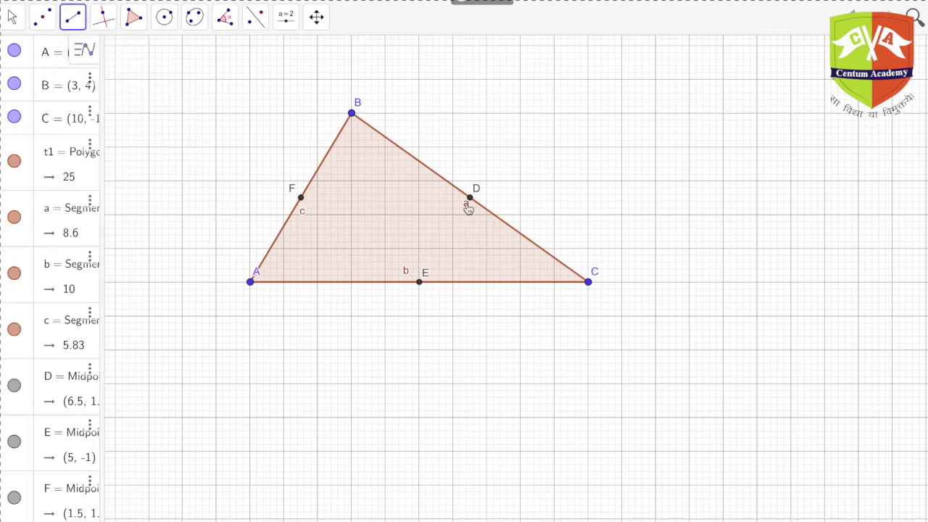
{"action": "left_click", "coordinate": [469, 199]}
{"action": "left_click", "coordinate": [421, 281]}
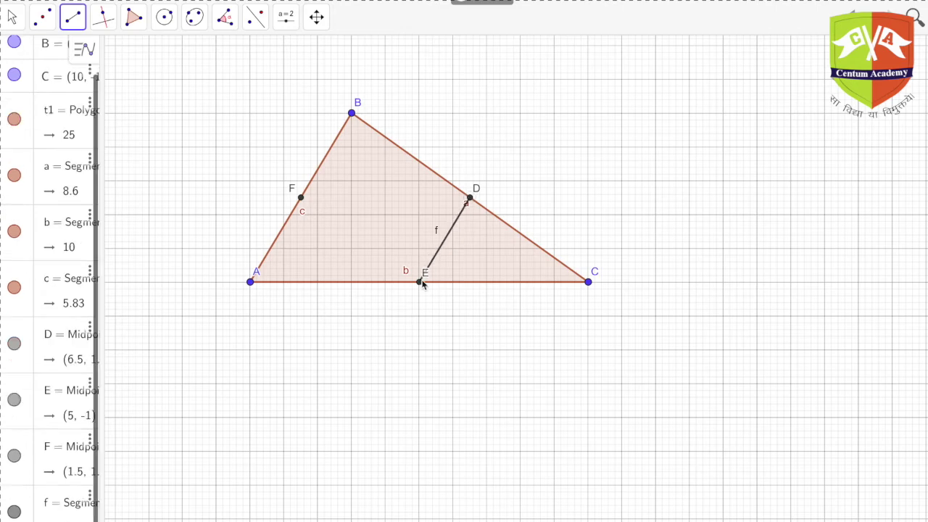
{"action": "left_click", "coordinate": [421, 282]}
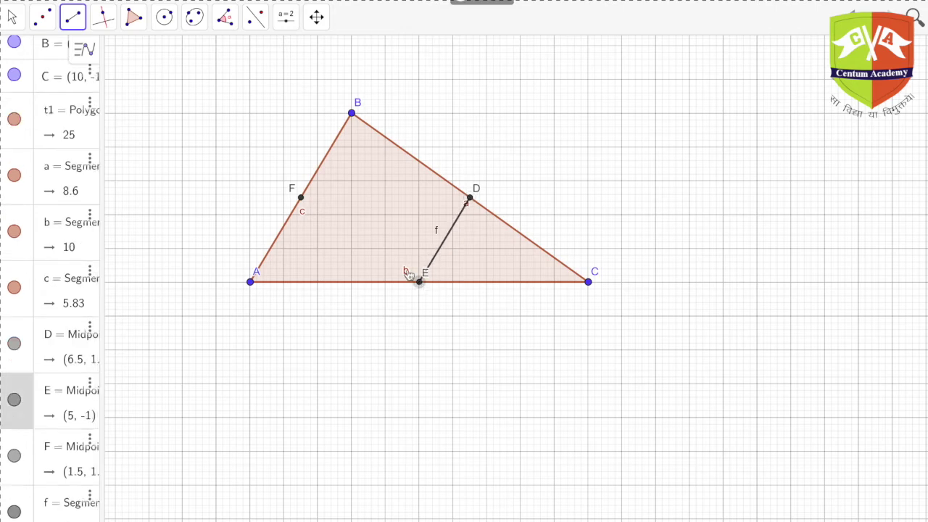
{"action": "left_click", "coordinate": [302, 197]}
{"action": "left_click", "coordinate": [301, 196]}
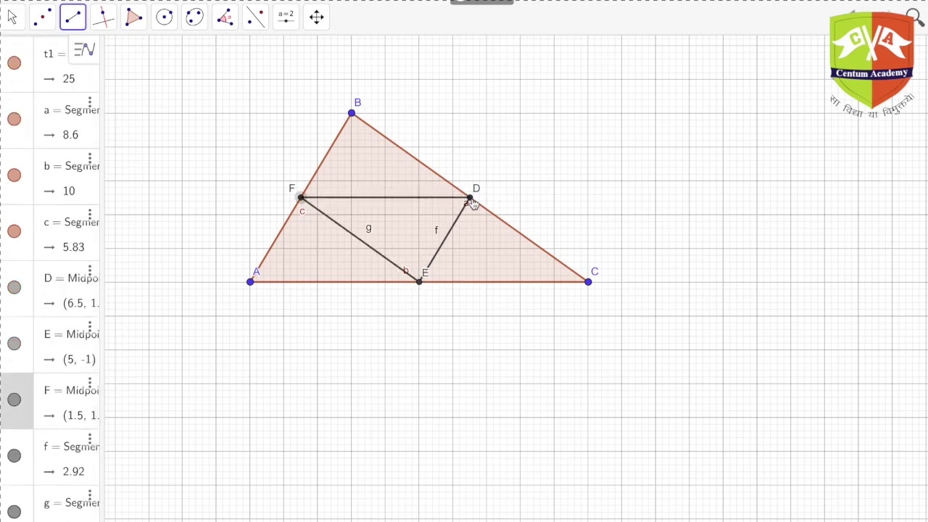
{"action": "left_click", "coordinate": [473, 201]}
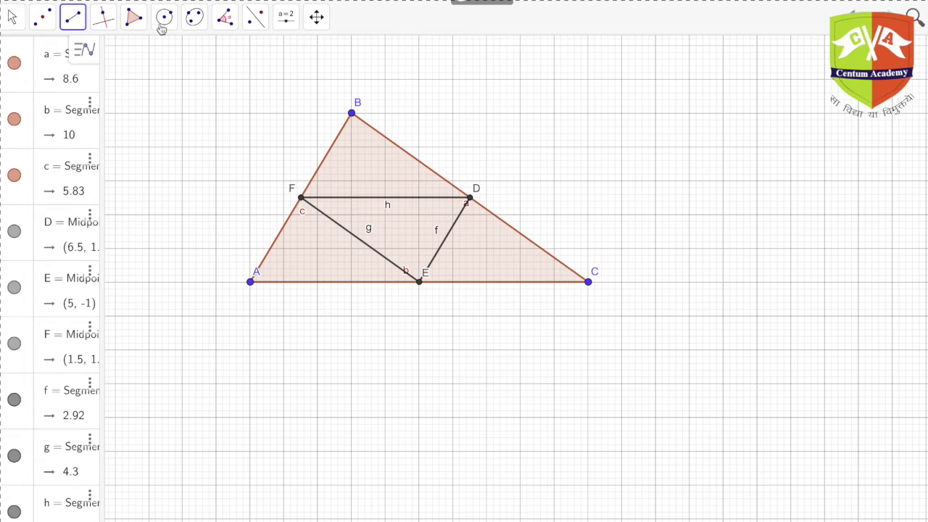
- Create perpendicular bisectors i, j and k of sides AC, BC and AB
{"action": "left_click", "coordinate": [109, 27]}
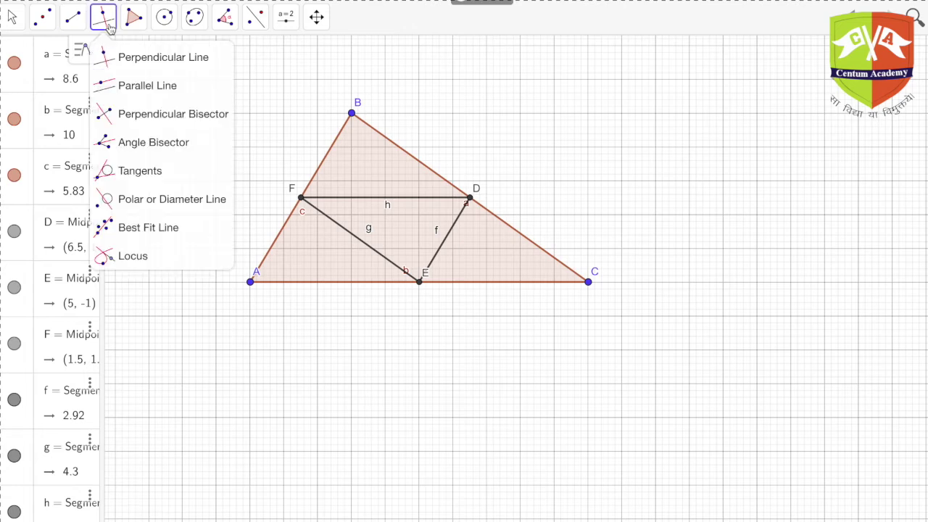
{"action": "left_click", "coordinate": [149, 113]}
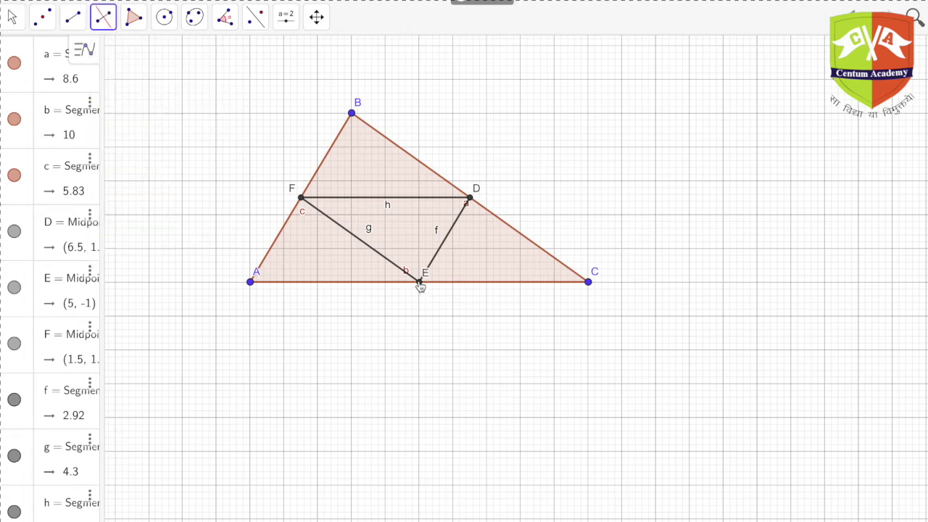
{"action": "left_click", "coordinate": [108, 28]}
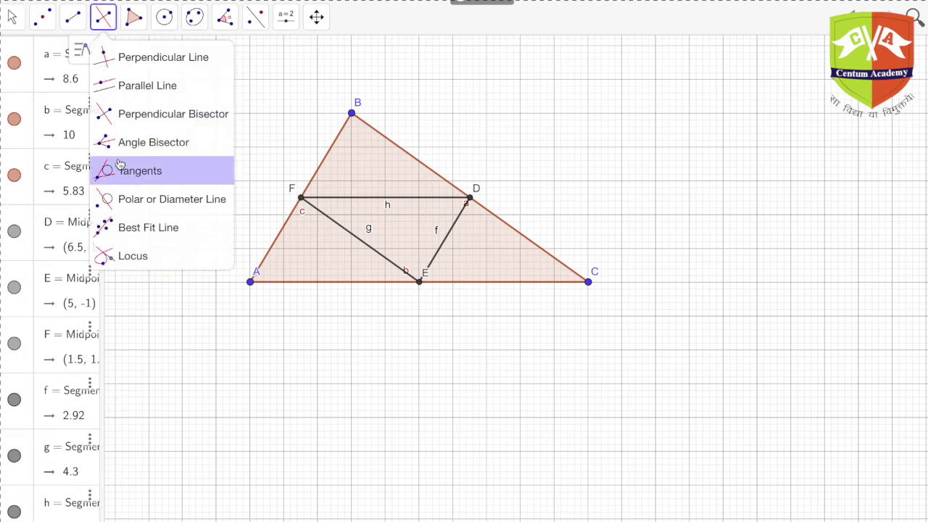
{"action": "left_click", "coordinate": [133, 124]}
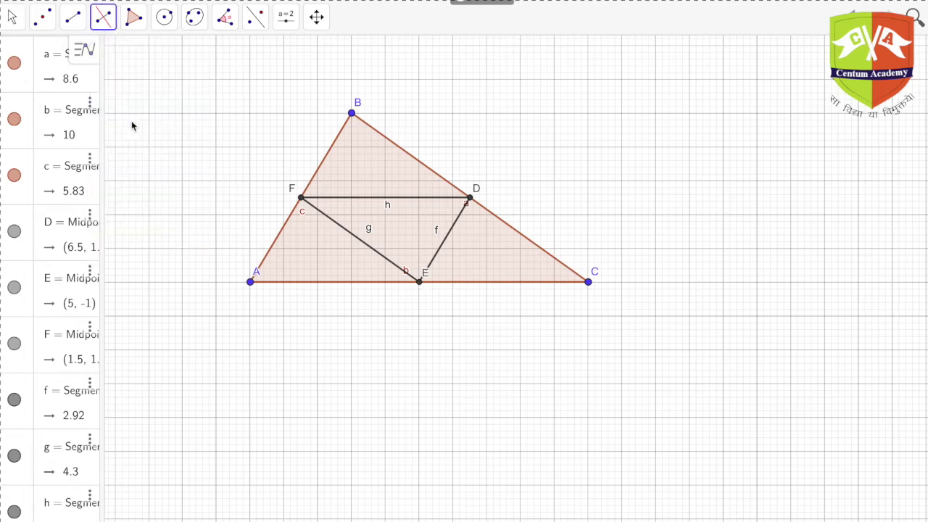
{"action": "left_click", "coordinate": [277, 281]}
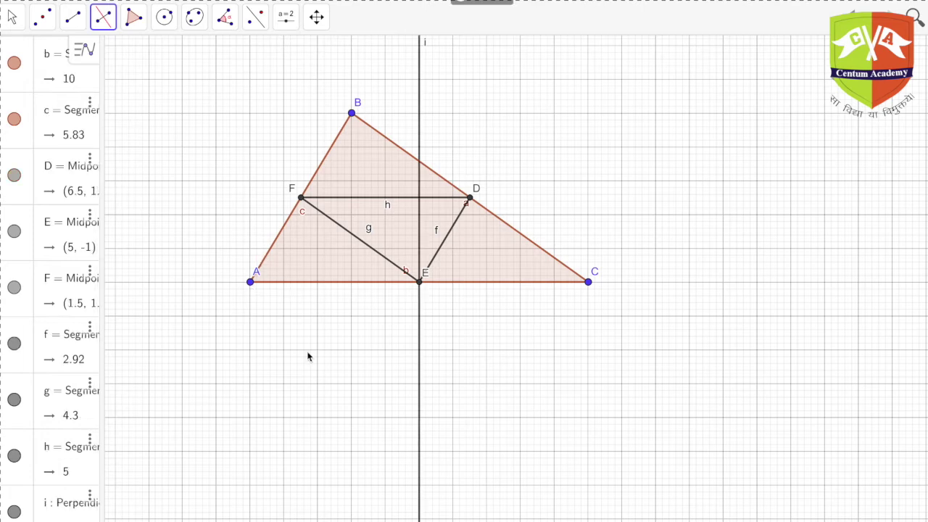
{"action": "left_click", "coordinate": [478, 206]}
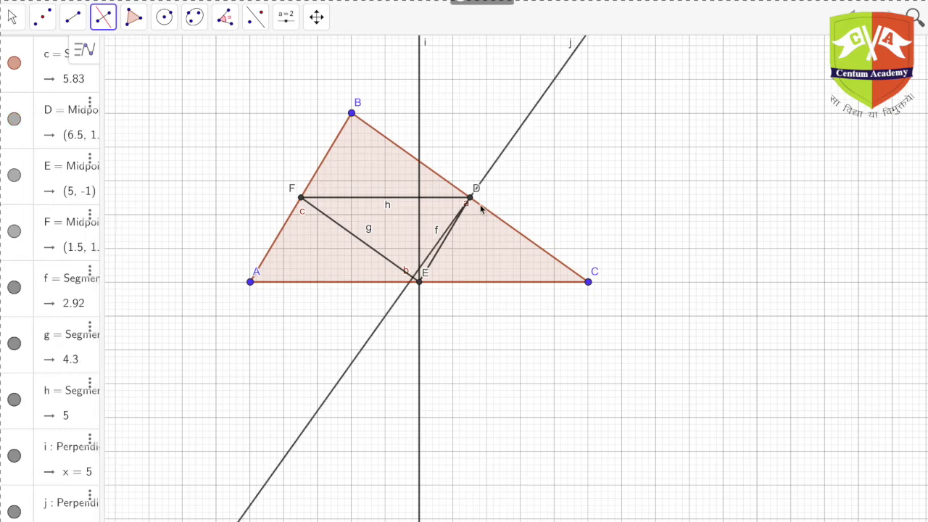
{"action": "left_click", "coordinate": [321, 173]}
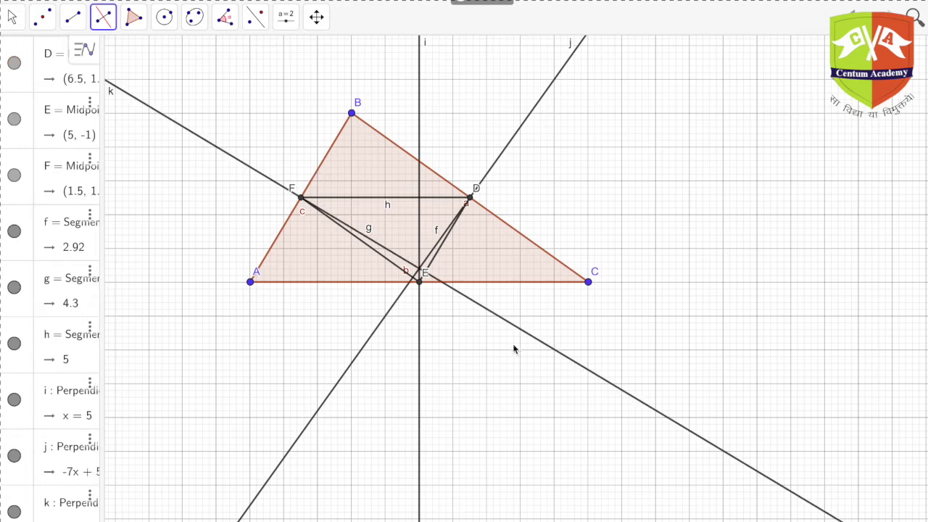
- Drag the whole triangle construction right and down, then zoom in near midpoint E
{"action": "scroll", "coordinate": [475, 331], "scroll_direction": "up", "scroll_amount": 5}
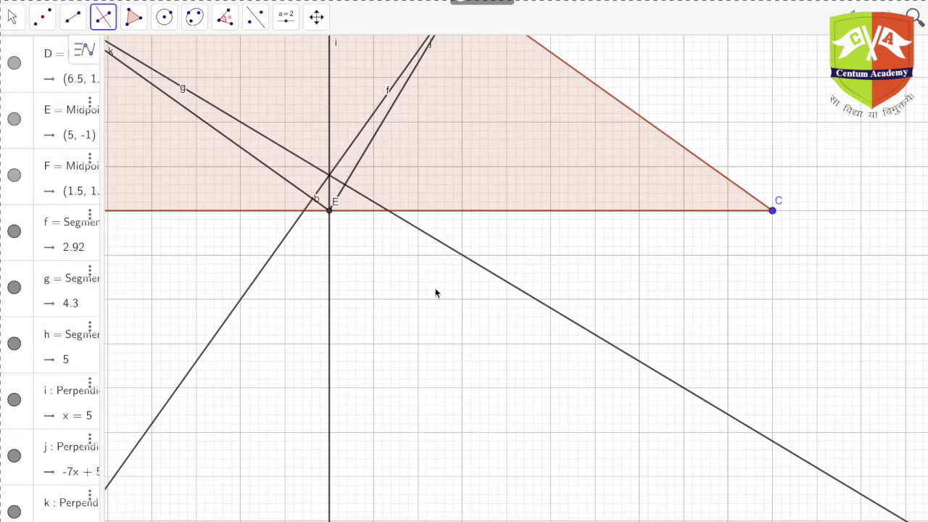
{"action": "scroll", "coordinate": [532, 413], "scroll_direction": "down", "scroll_amount": 2}
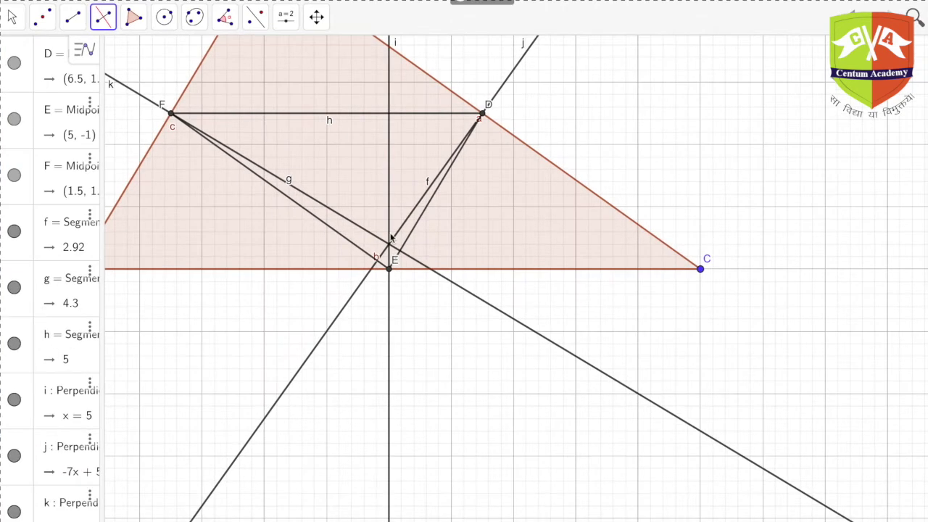
{"action": "left_click", "coordinate": [13, 16]}
{"action": "left_click_drag", "start_coordinate": [253, 199], "coordinate": [341, 294]}
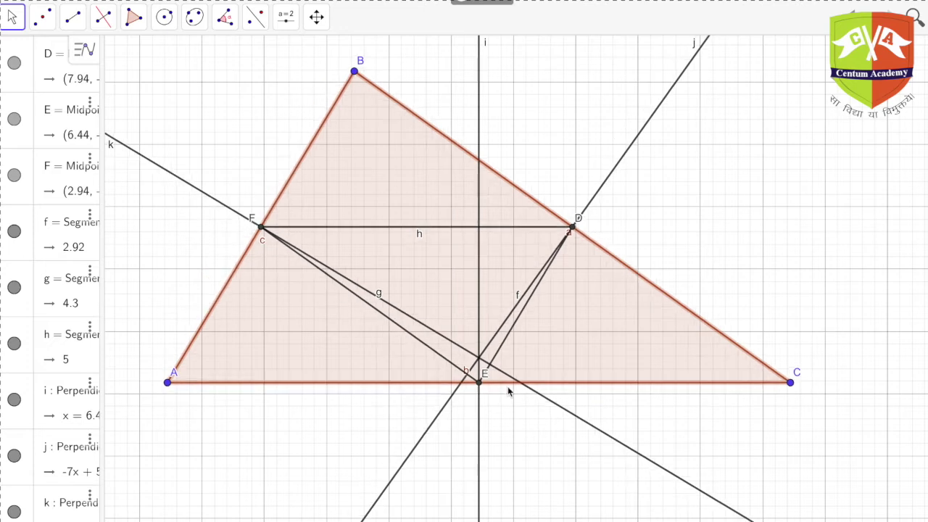
{"action": "scroll", "coordinate": [508, 391], "scroll_direction": "up", "scroll_amount": 3}
{"action": "scroll", "coordinate": [508, 392], "scroll_direction": "up", "scroll_amount": 3}
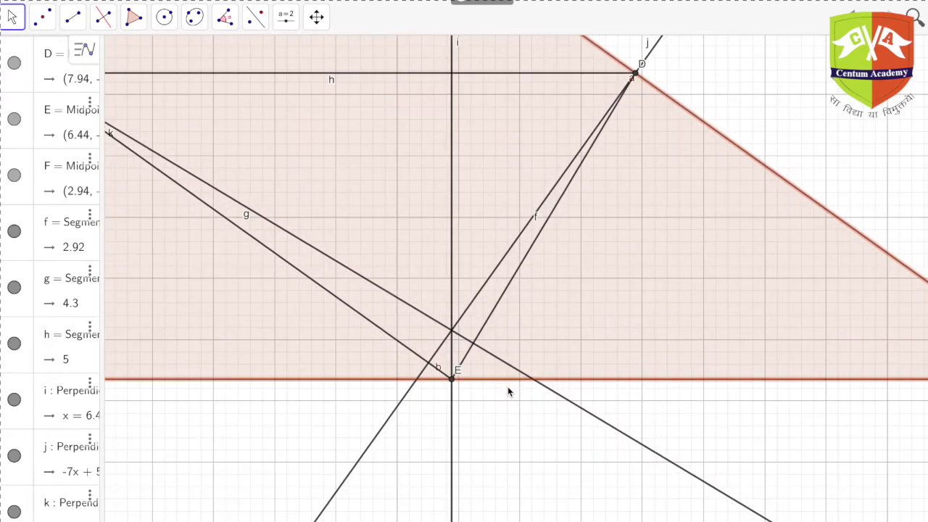
{"action": "left_click", "coordinate": [45, 23]}
{"action": "left_click", "coordinate": [62, 58]}
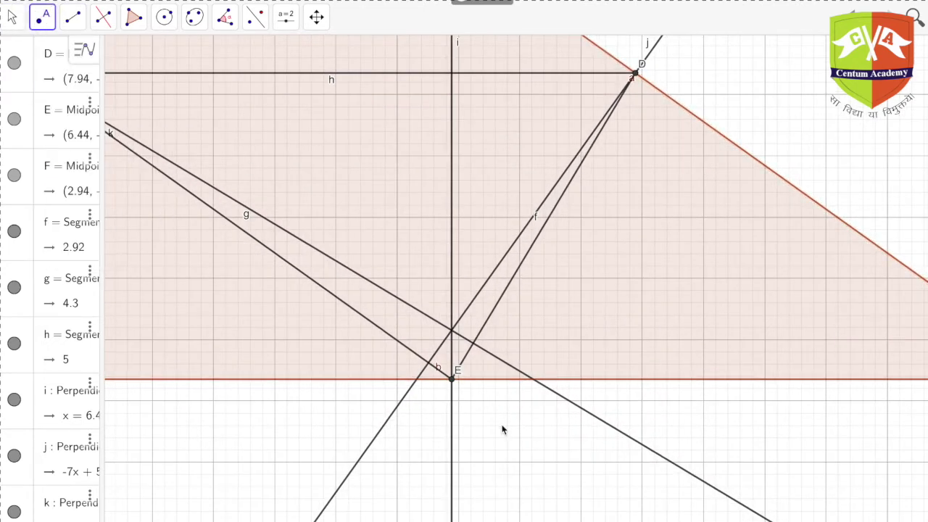
- Mark the bisectors' intersection as point G and undo the stray point H
{"action": "left_click", "coordinate": [451, 330]}
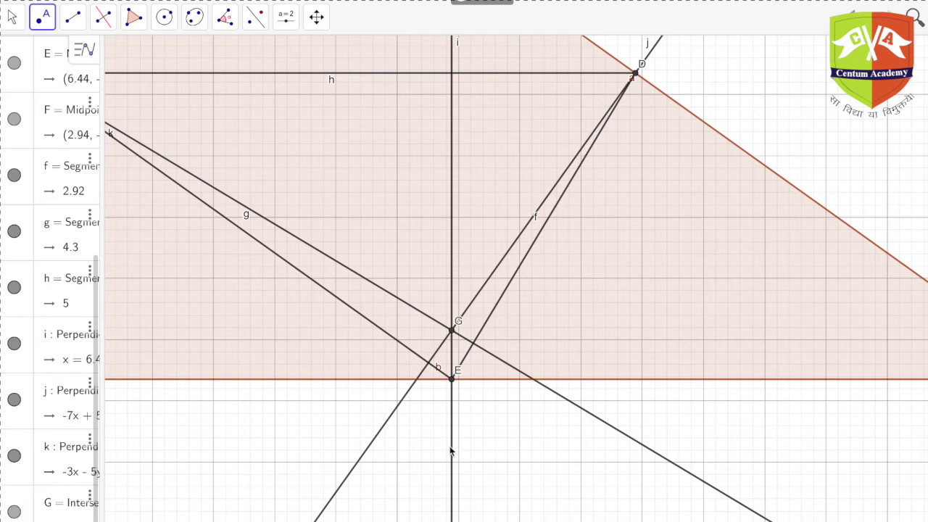
{"action": "scroll", "coordinate": [450, 451], "scroll_direction": "down", "scroll_amount": 3}
{"action": "left_click_drag", "start_coordinate": [508, 456], "coordinate": [543, 427]}
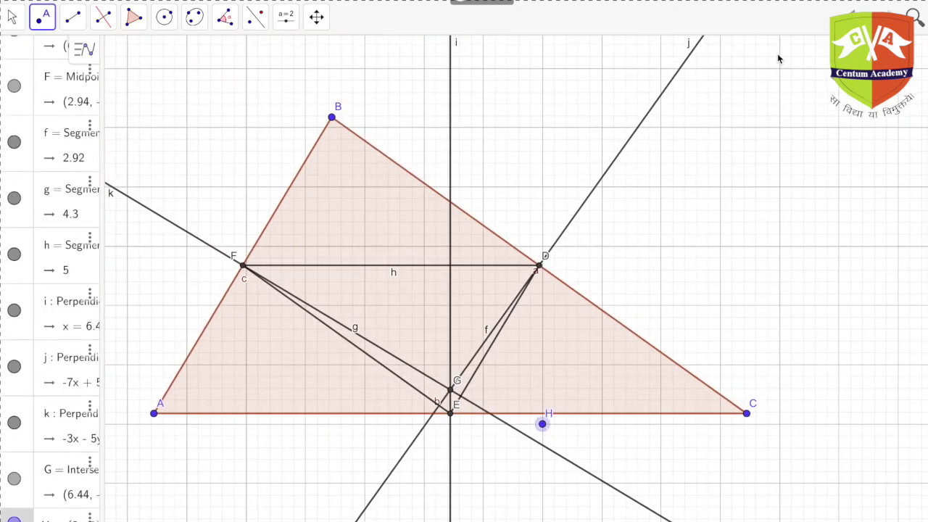
{"action": "key", "text": "ctrl+z"}
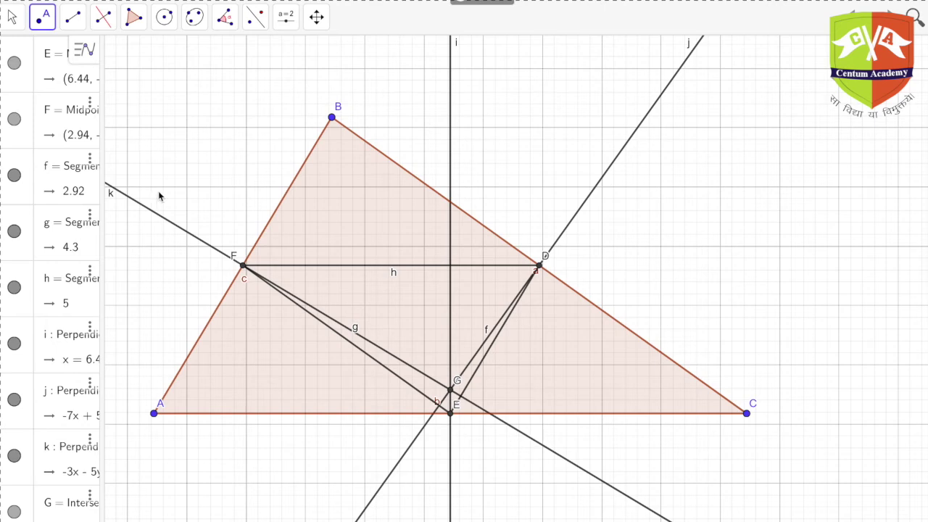
{"action": "left_click", "coordinate": [12, 16]}
{"action": "left_click", "coordinate": [255, 15]}
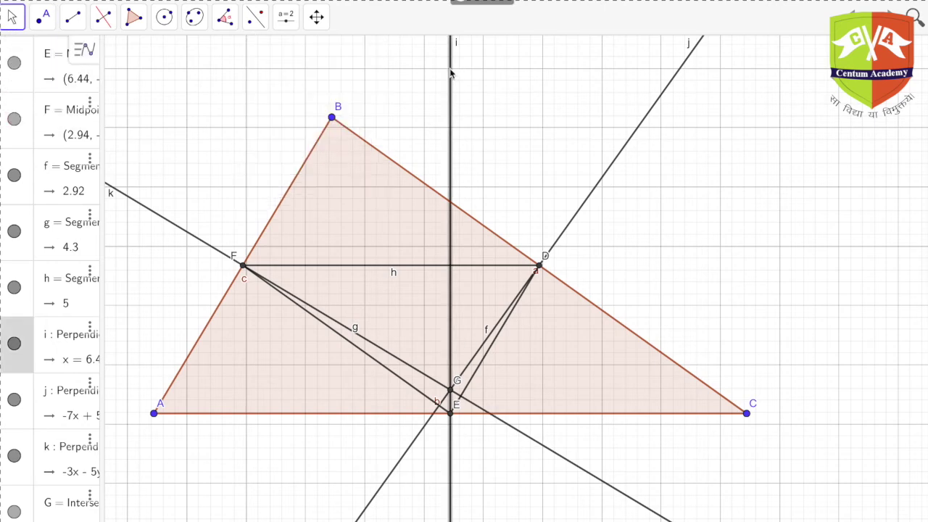